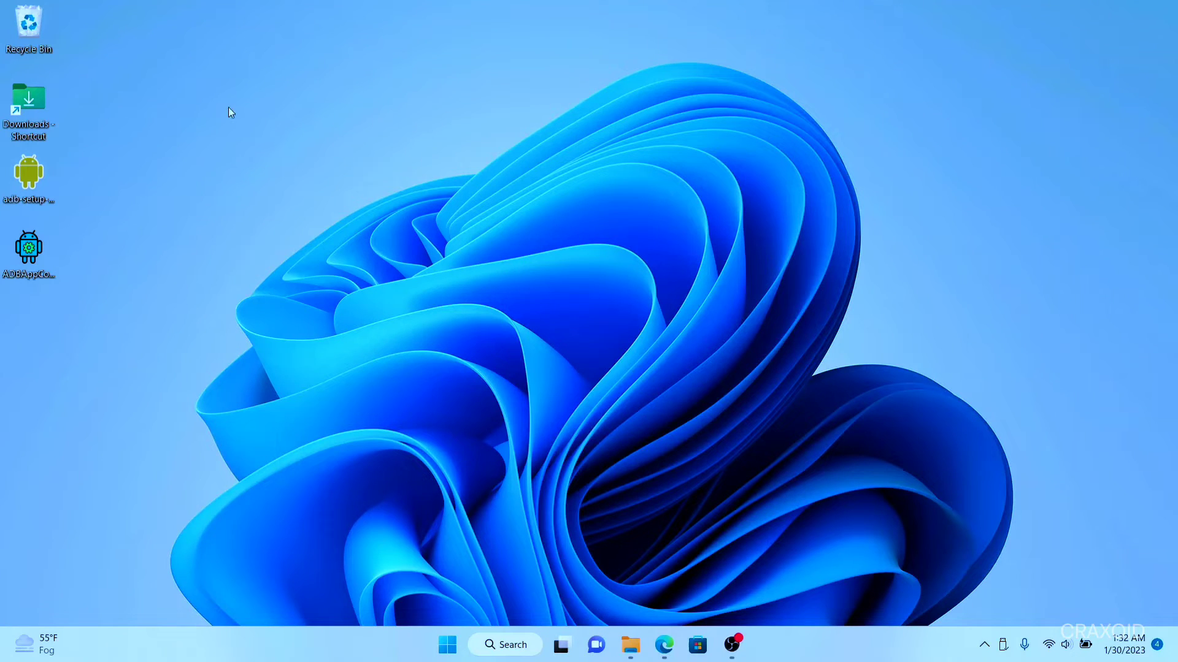
# - Run the adb-setup installer with administrator rights
pyautogui.click(28, 258)
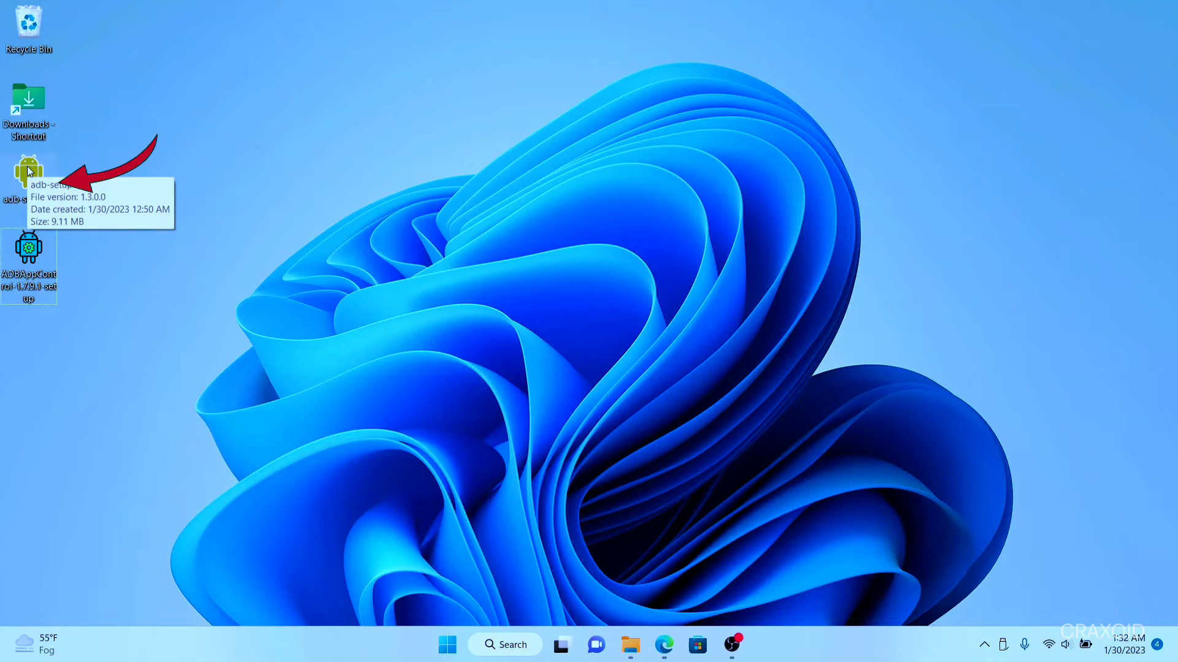
pyautogui.click(28, 172)
pyautogui.rightClick(29, 171)
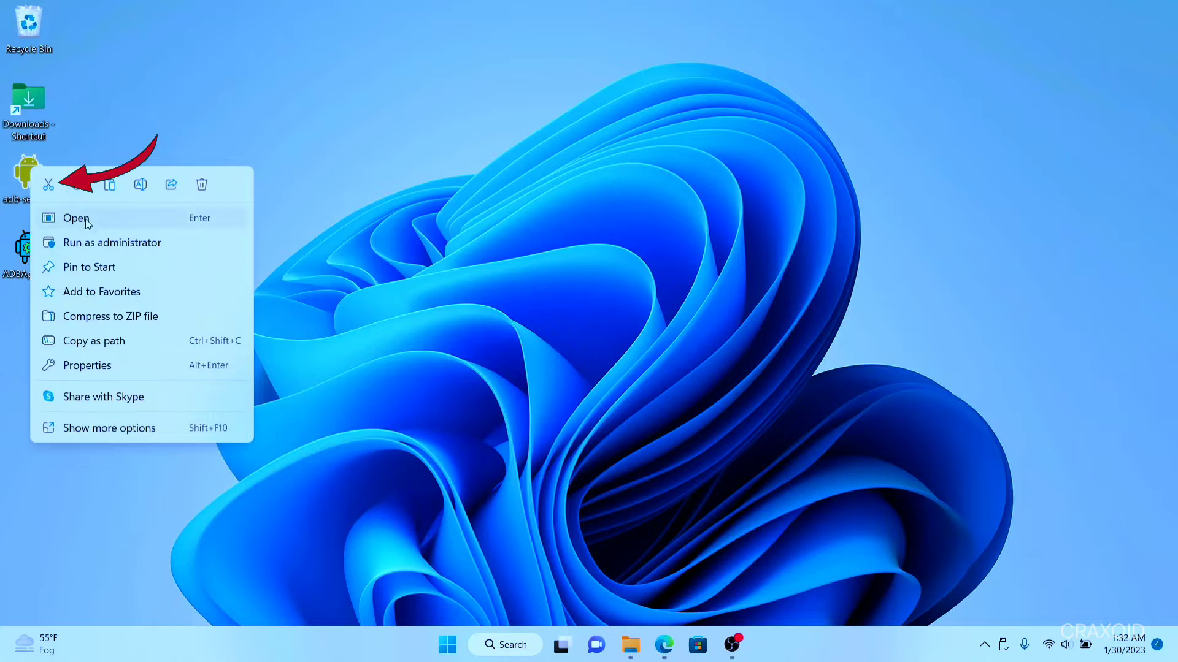
pyautogui.click(93, 241)
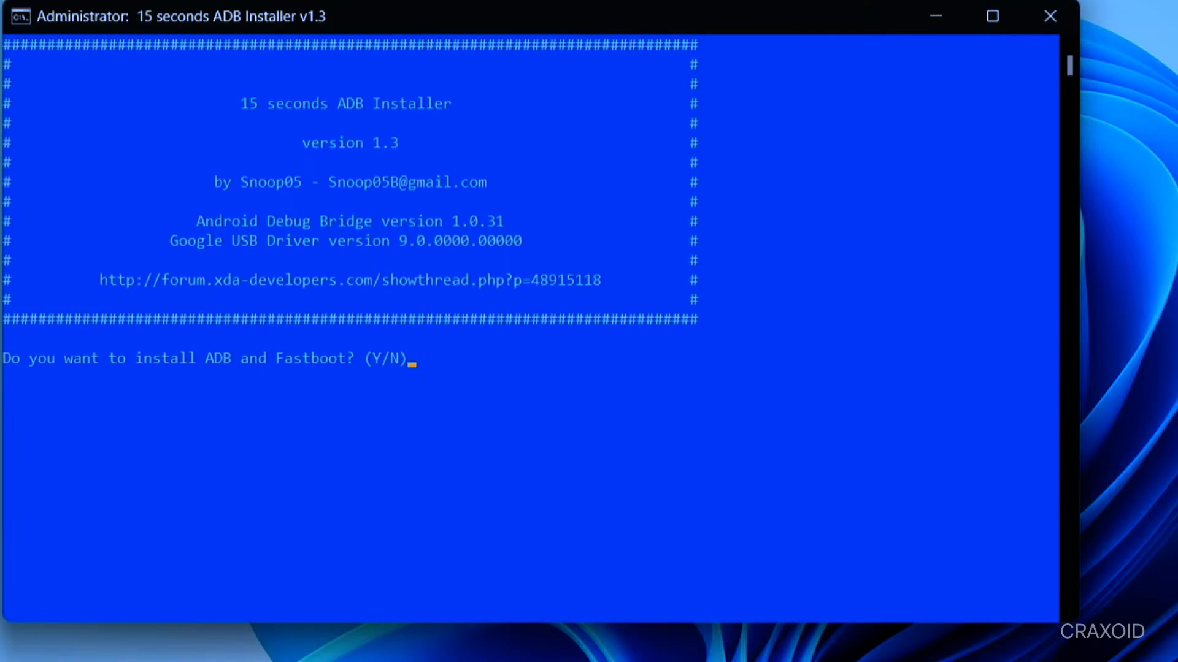
pyautogui.write('y')
# - Accept installing ADB and Fastboot system-wide plus the Google USB device drivers
pyautogui.press('Return')
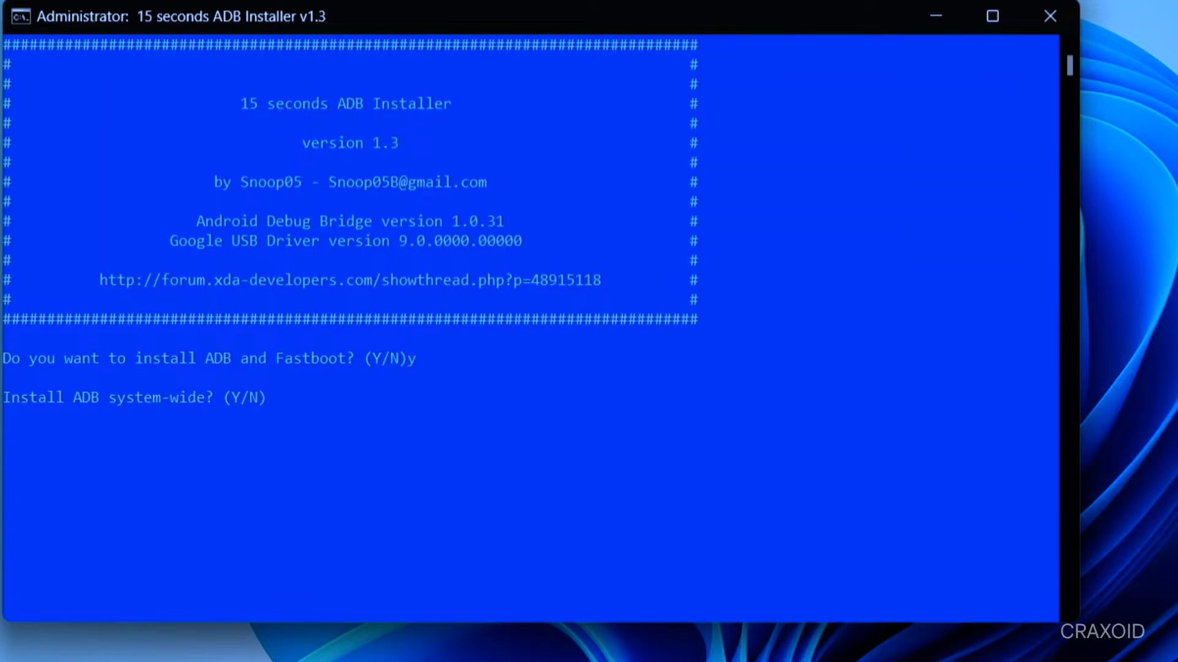
pyautogui.write('y')
pyautogui.press('Return')
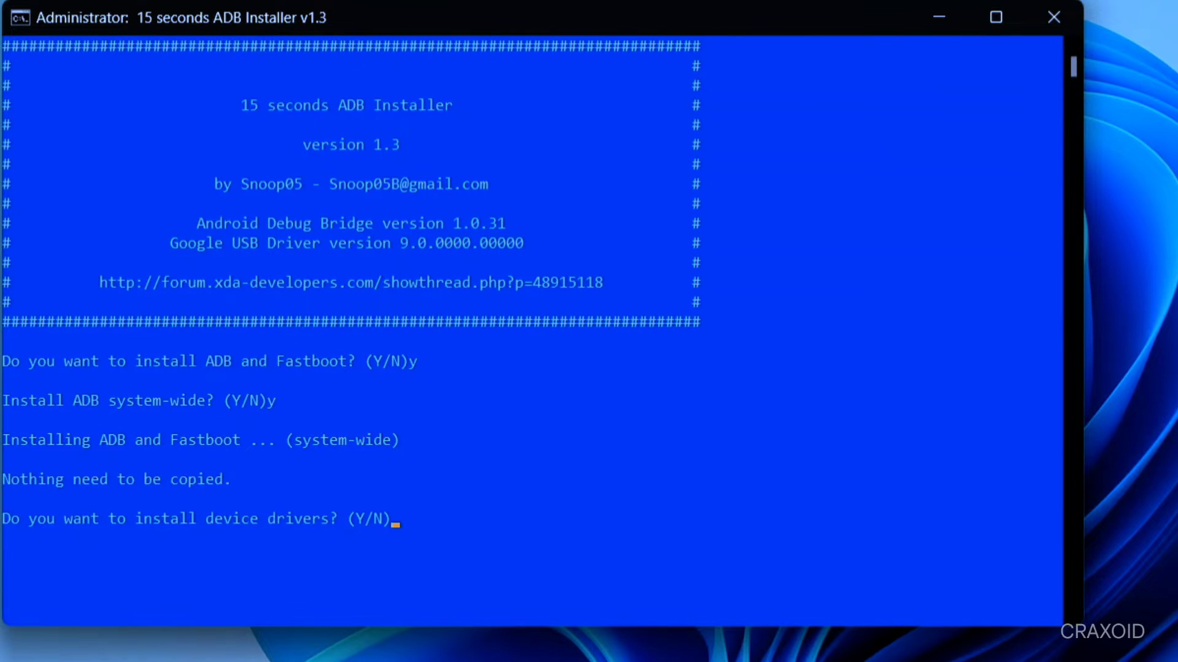
pyautogui.write('y')
pyautogui.press('Return')
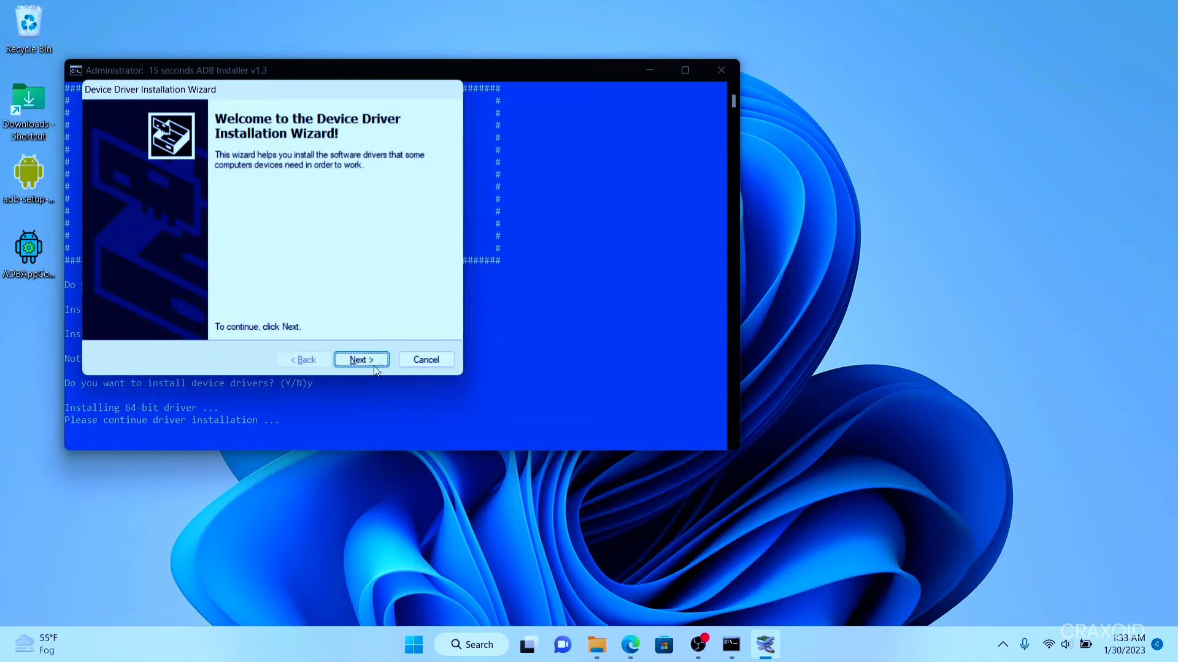
pyautogui.click(364, 360)
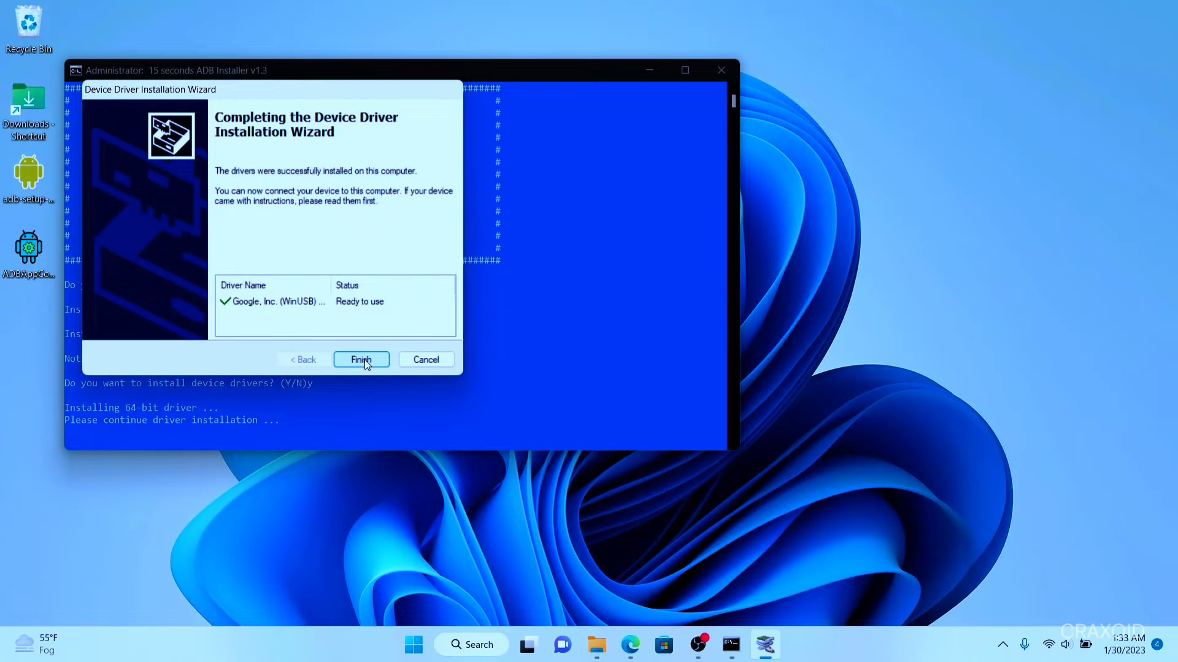
pyautogui.click(365, 360)
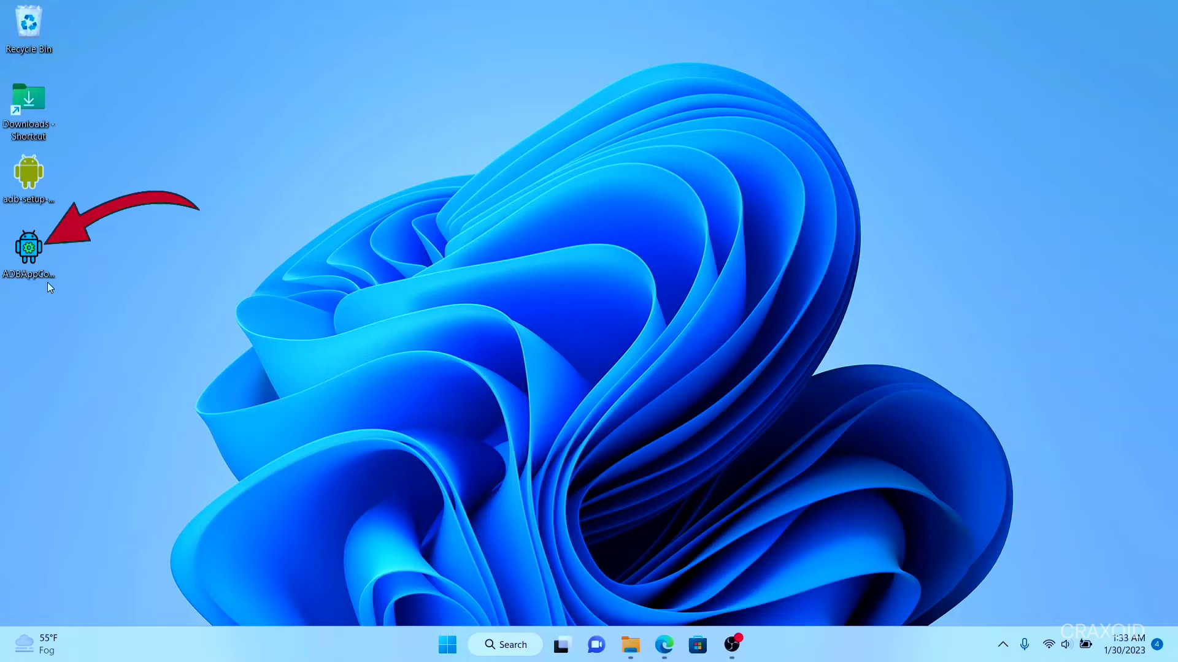
# - Run the ADBAppControl setup as administrator in English, then dismiss the Changelog to reach the app list
pyautogui.click(29, 266)
pyautogui.rightClick(29, 265)
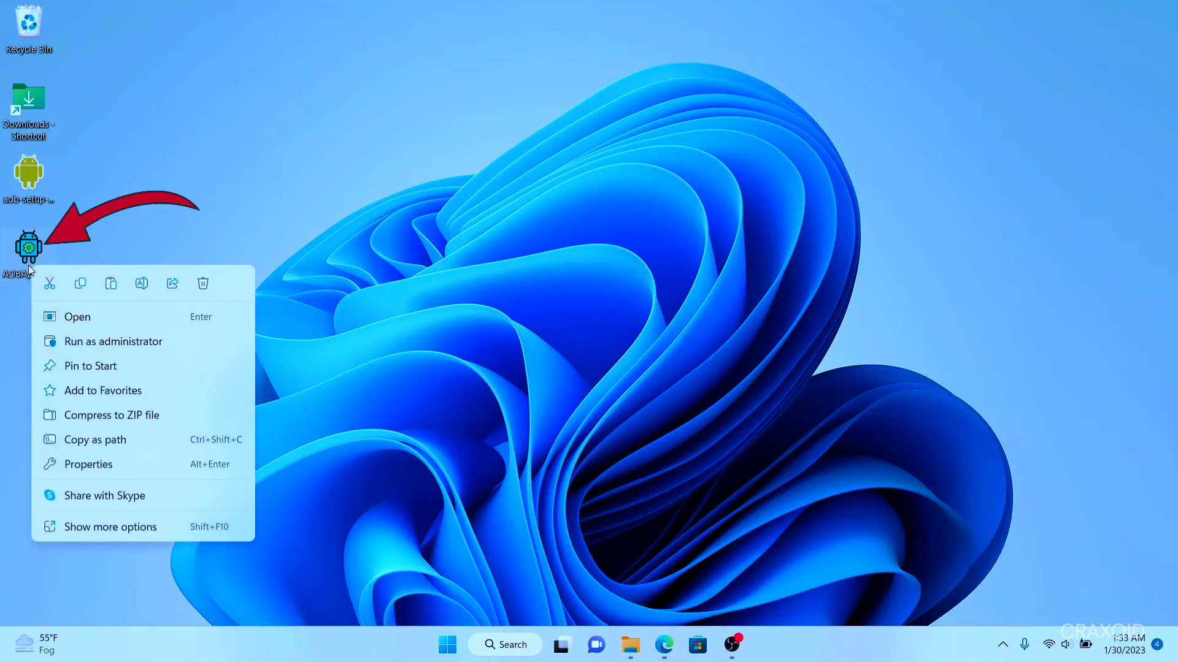
pyautogui.click(100, 340)
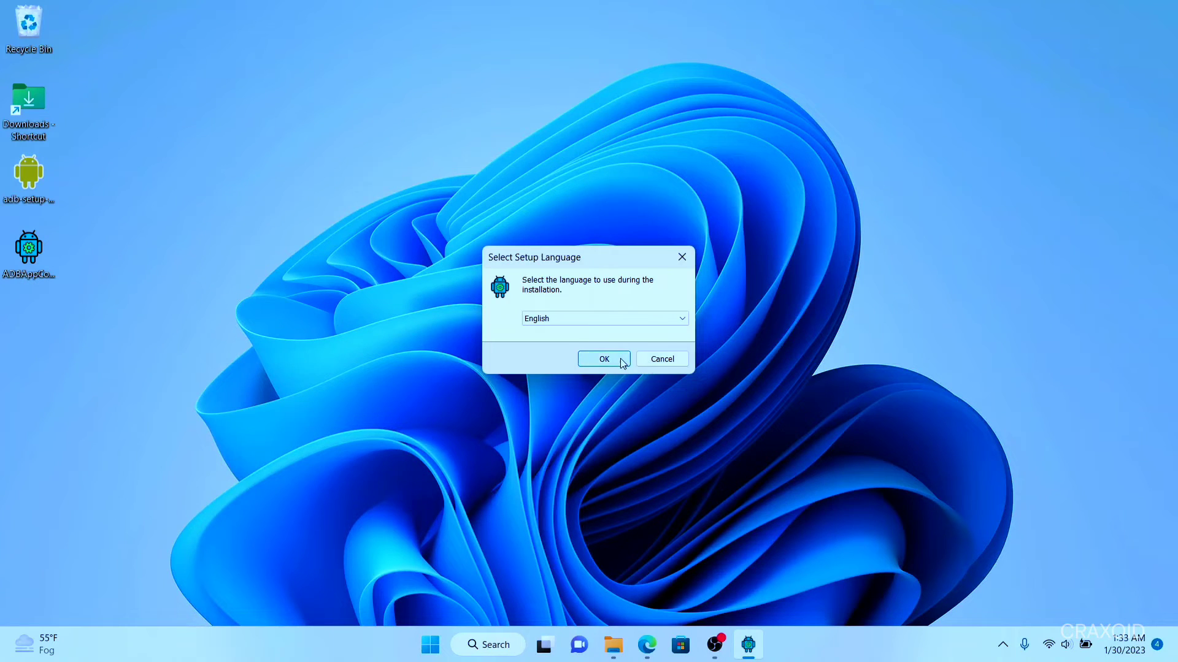
pyautogui.click(620, 358)
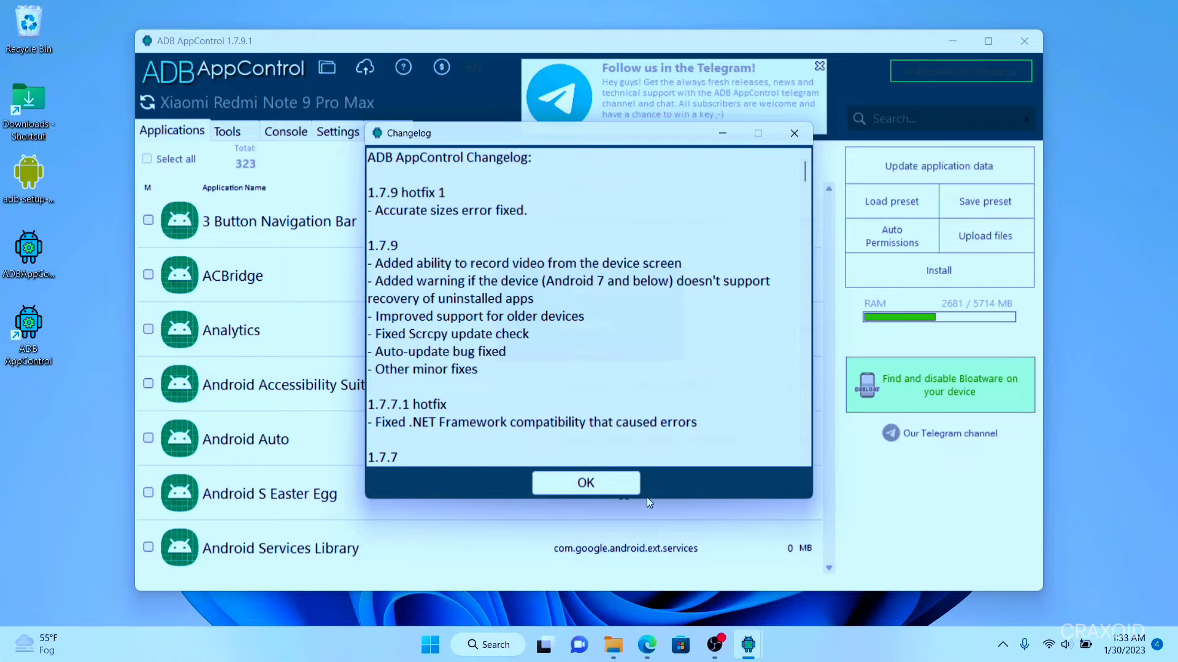
pyautogui.click(618, 482)
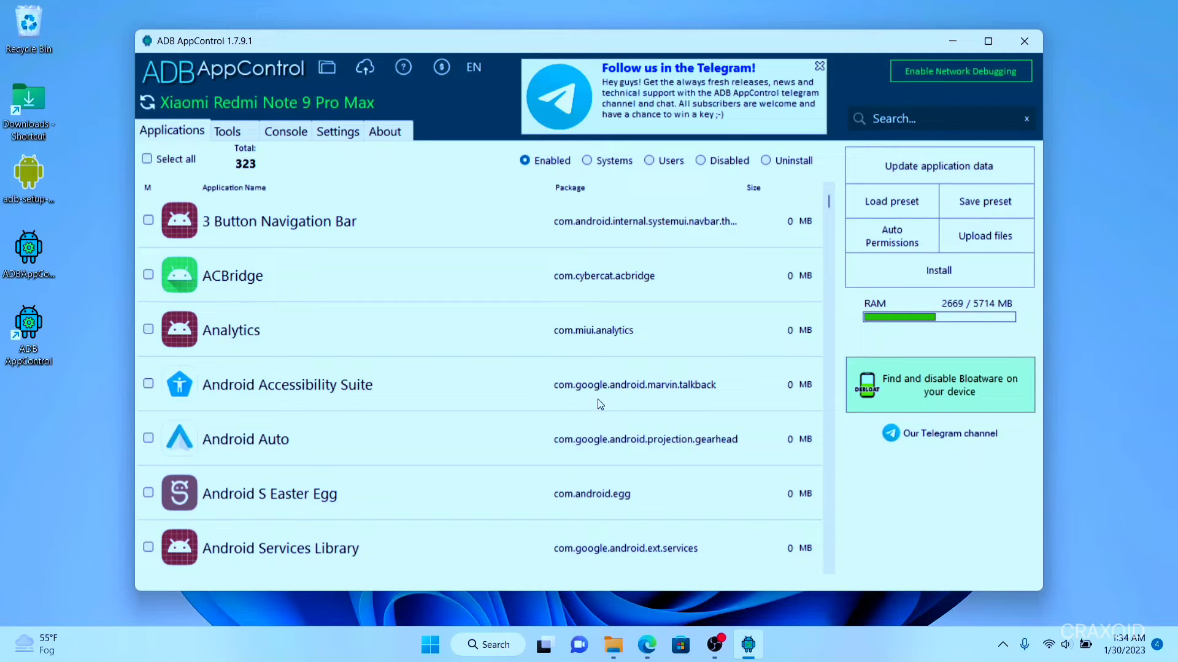
# - Maximize the window, search for 'camera', and tick the Camera app (com.android.camera)
pyautogui.click(988, 42)
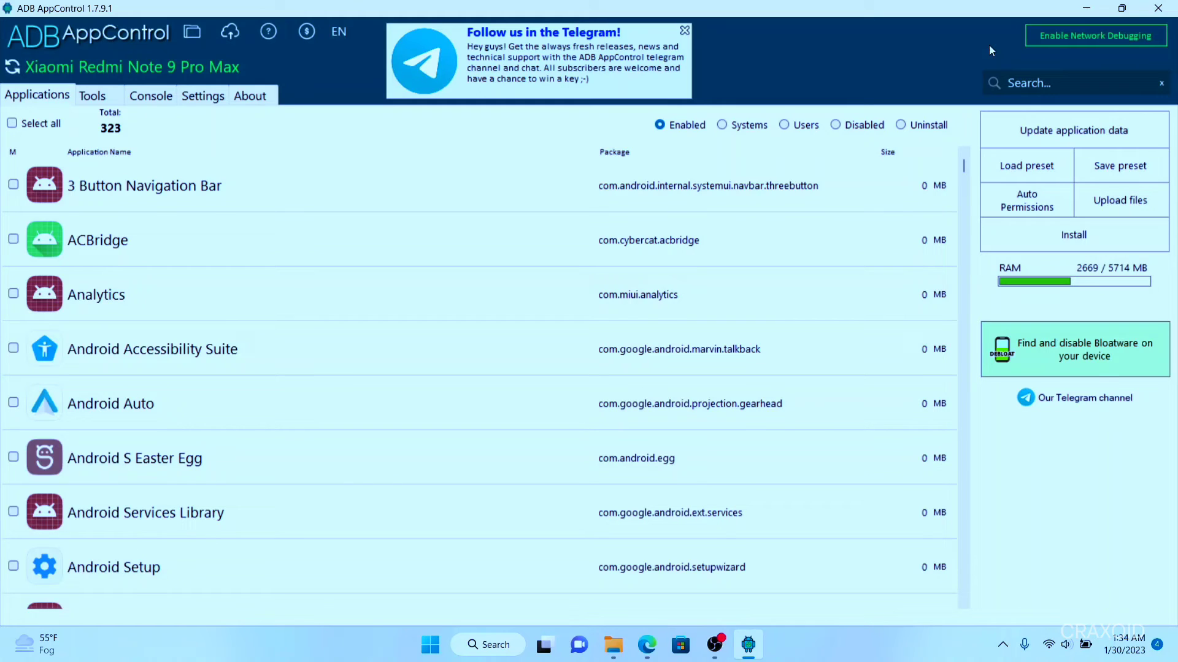
pyautogui.click(1038, 85)
pyautogui.write('ca')
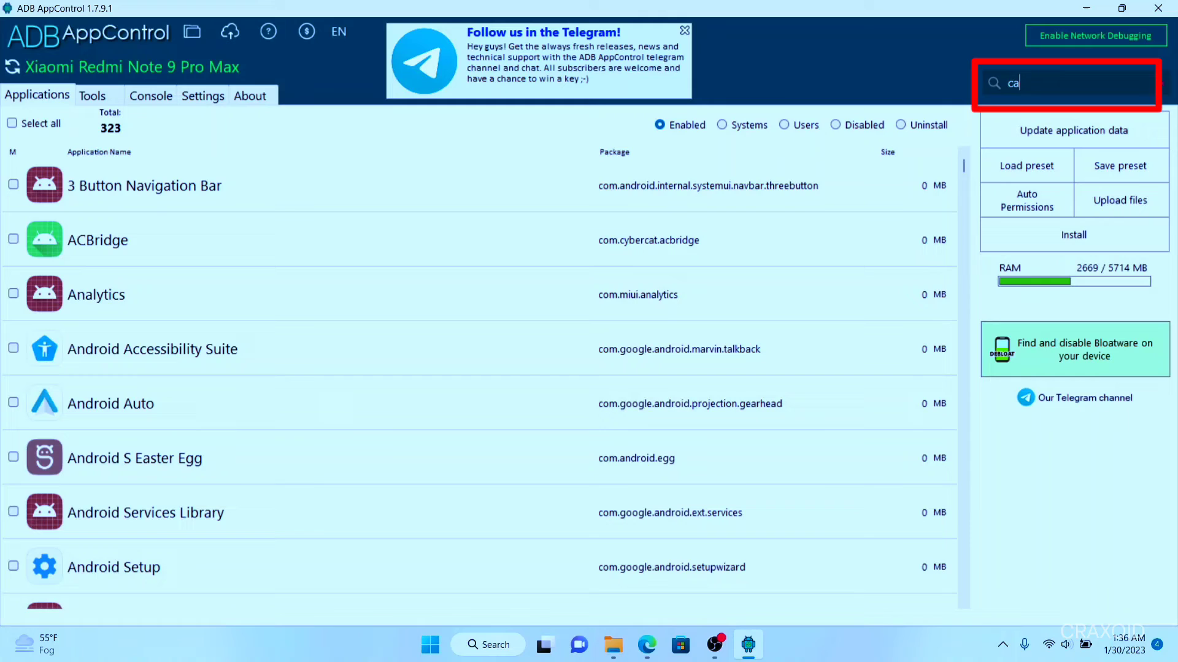
pyautogui.write('mera')
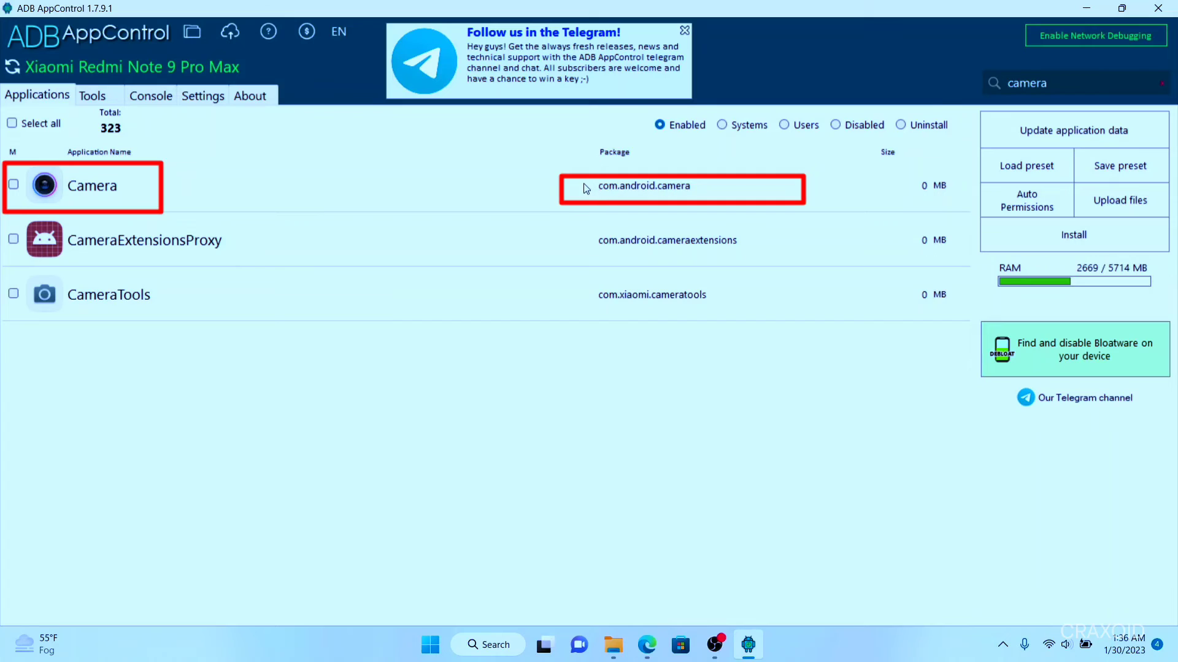
pyautogui.click(13, 186)
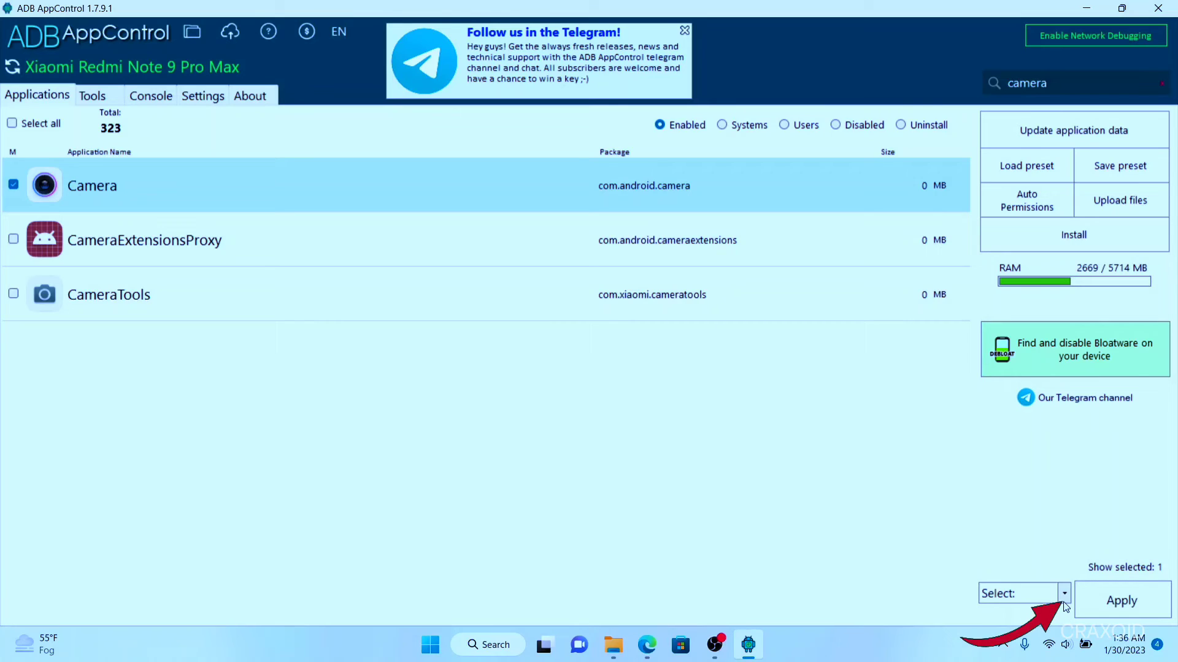
# - Choose the Uninstall action for the marked Camera app and start it
pyautogui.click(1065, 596)
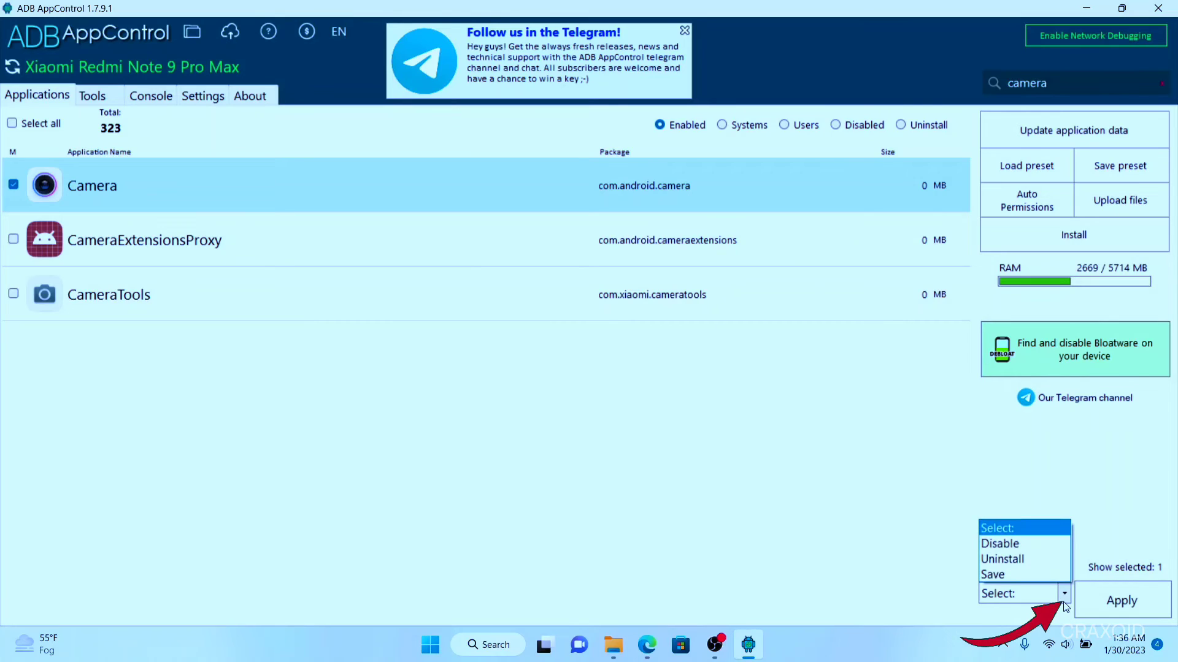
pyautogui.click(1016, 560)
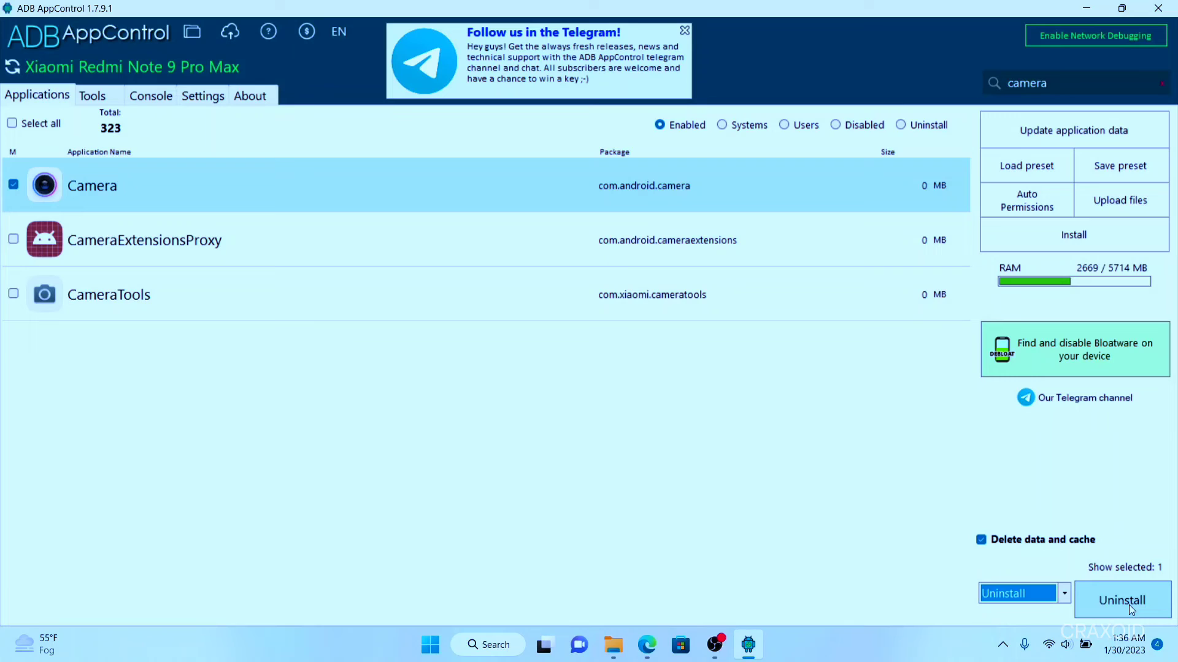
pyautogui.click(1129, 603)
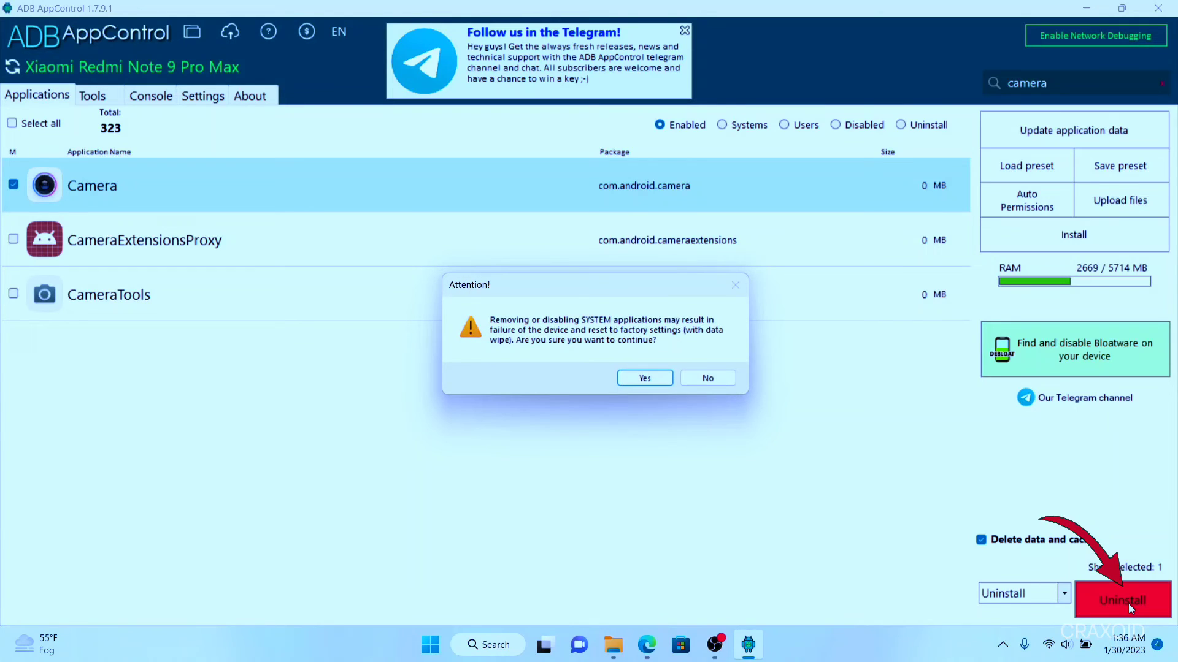
# - Accept the system-app removal warning and decline the apk backup
pyautogui.click(644, 378)
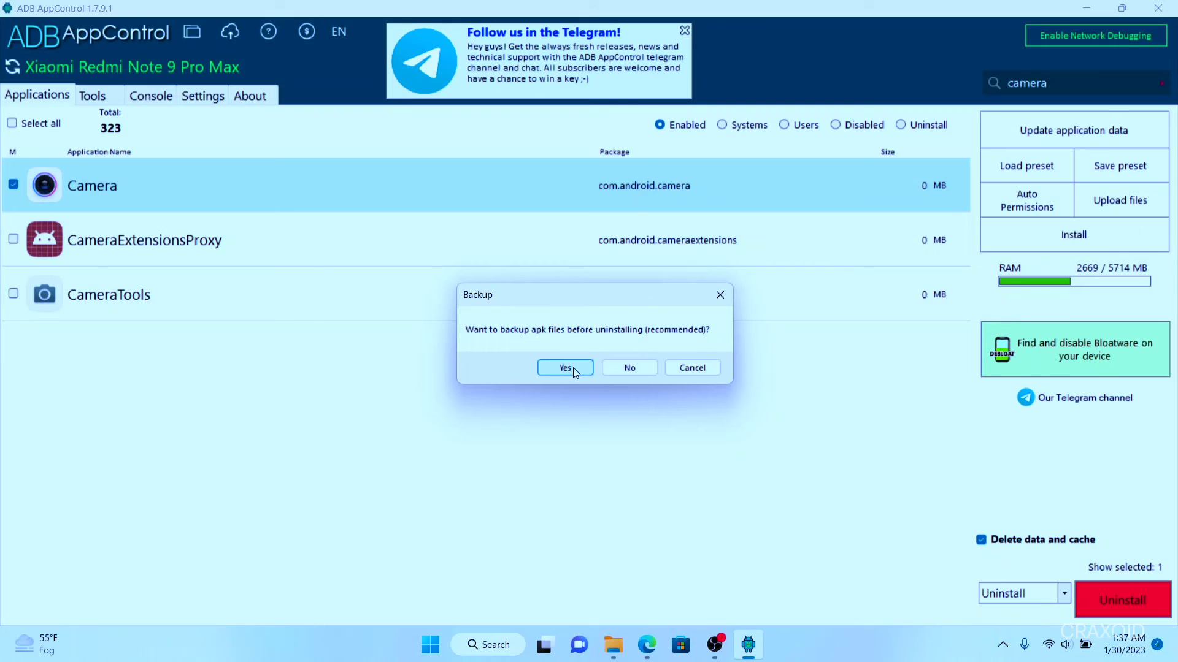
pyautogui.click(628, 369)
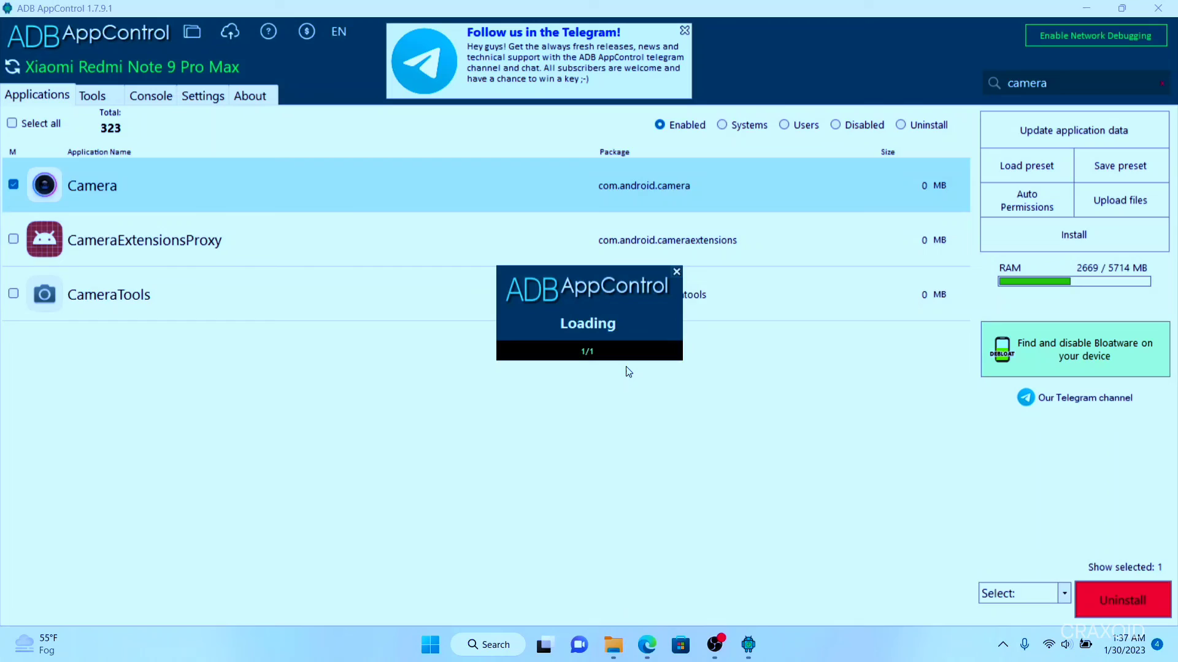